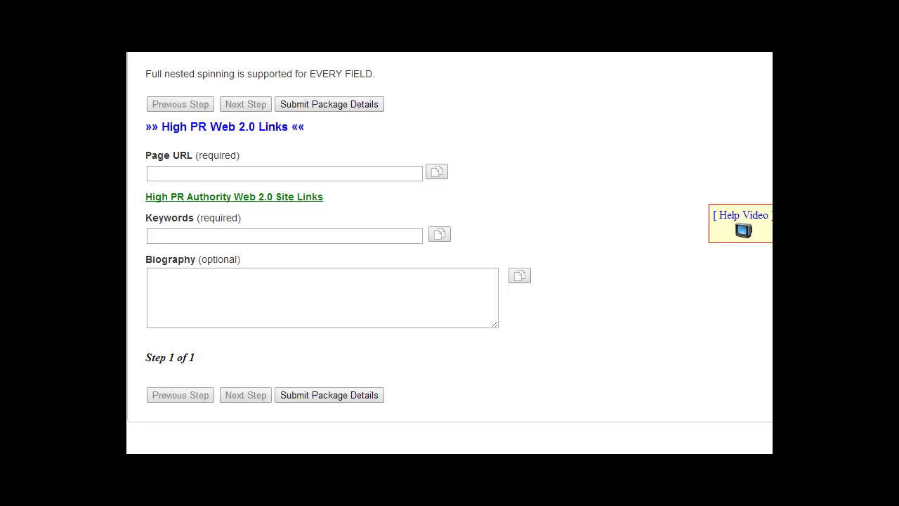
Try the Page URL spin text builder with three variations, closing it without saving
left_click(222, 177)
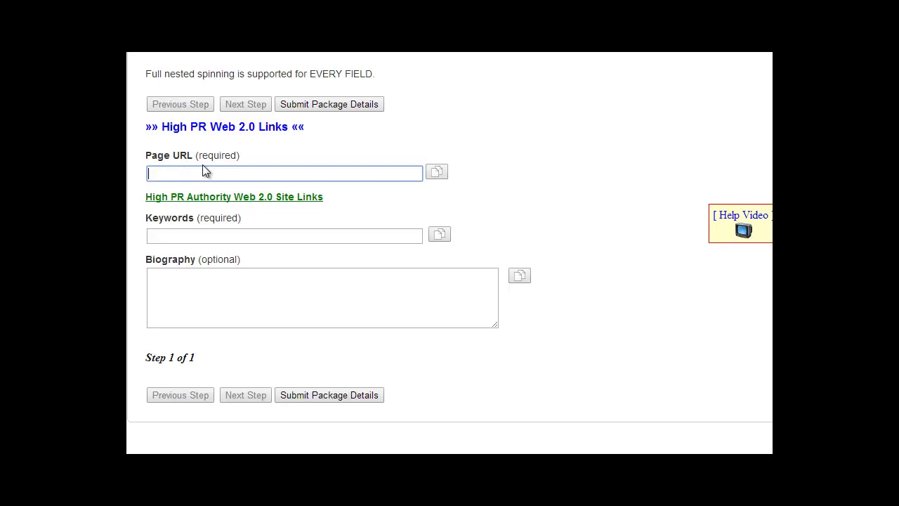
left_click(431, 173)
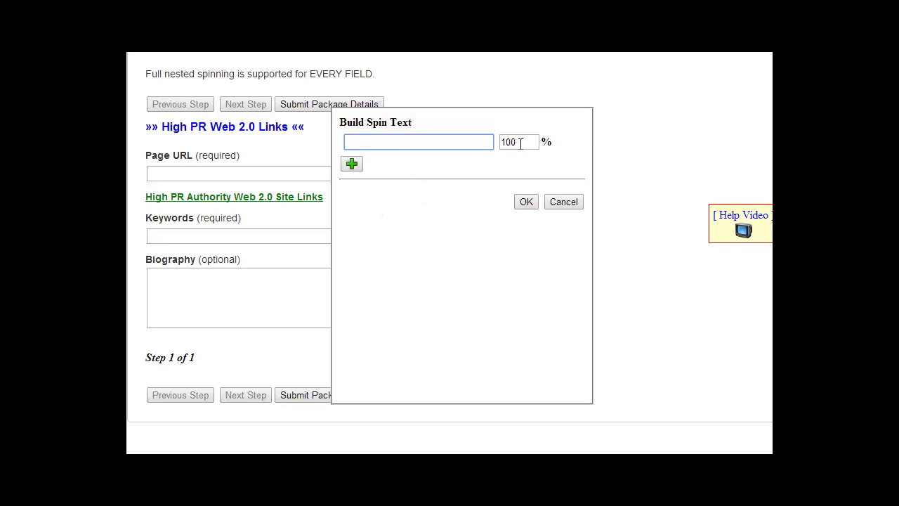
left_click_drag(524, 143, 498, 147)
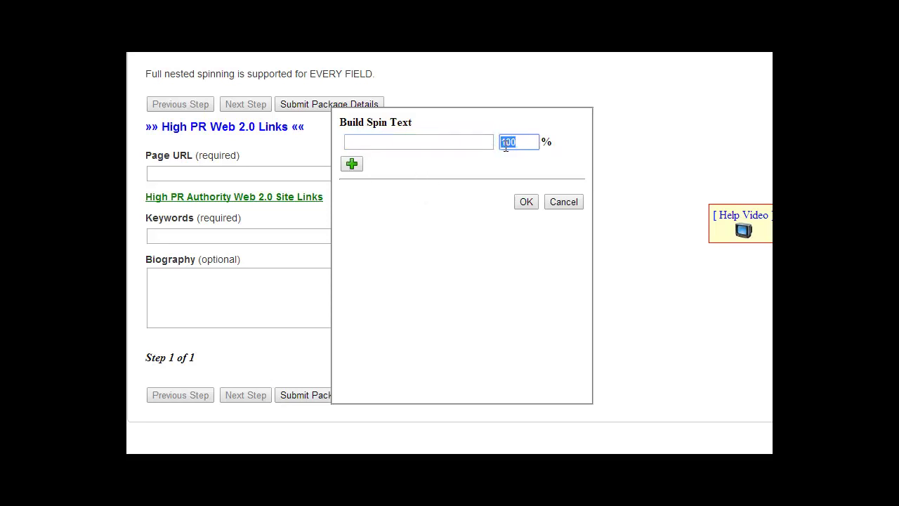
left_click(349, 164)
left_click(351, 189)
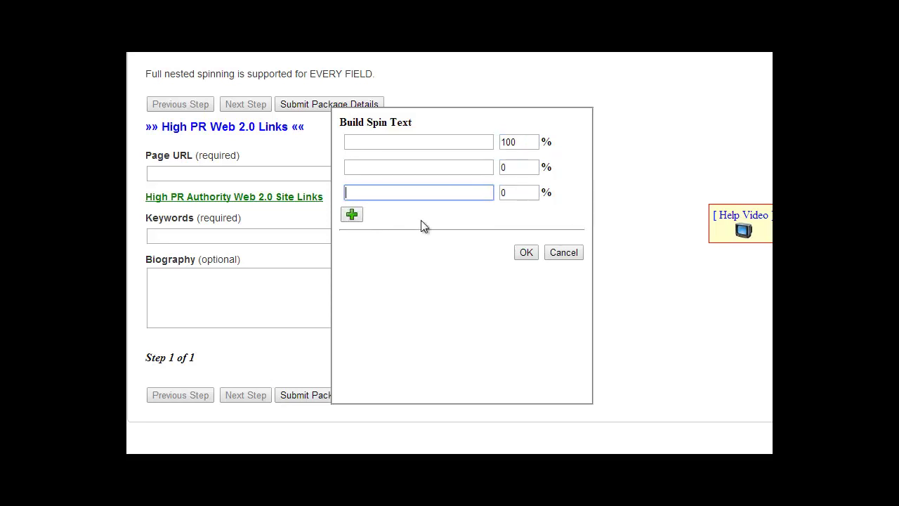
left_click(564, 253)
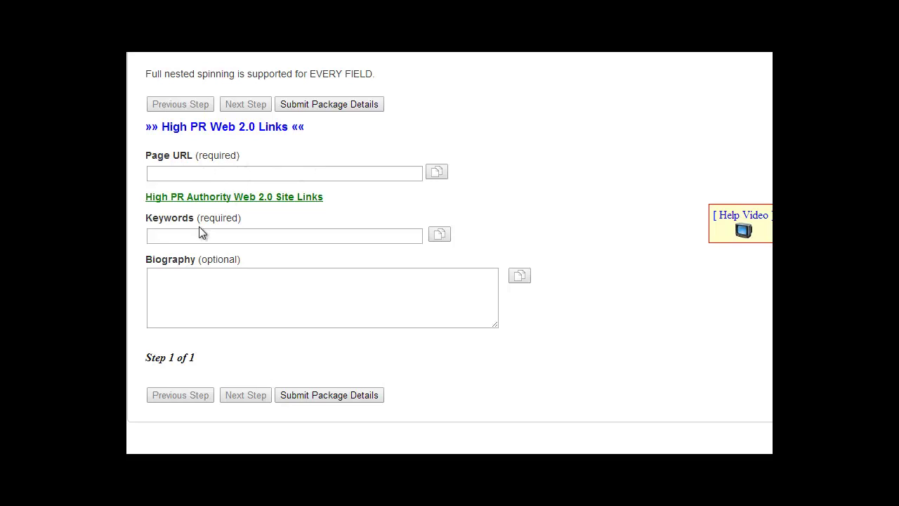
Paste the plain-text dog-walking paragraph and the HTML version linking to dogwalking.com into the Biography
left_click(182, 235)
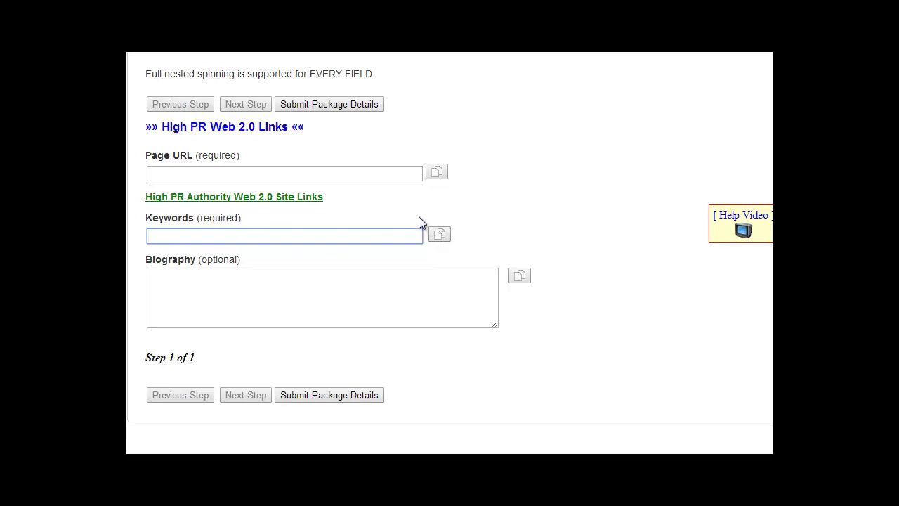
scroll(395, 215, "down", 1)
left_click(270, 298)
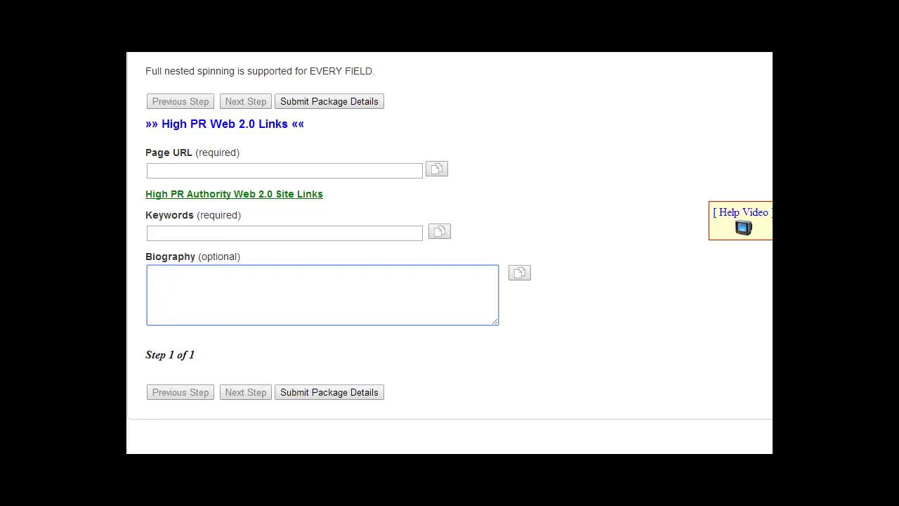
type("We like to walk our dog in the park. It is healthy for the family as well as for the dog.  We like to <a href=\"http://dogwalking.com/\">walk our dog</a> in the park. It is healthy for the family as well as for the dog.")
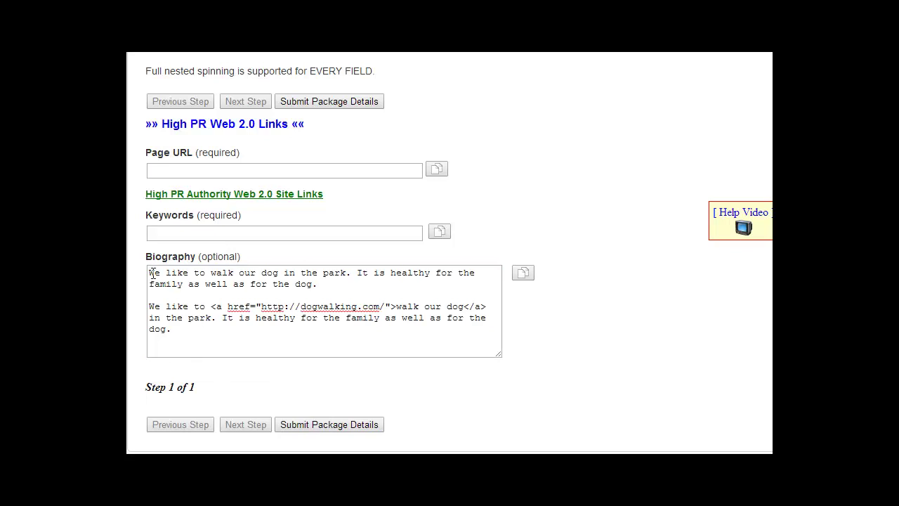
left_click_drag(151, 272, 323, 284)
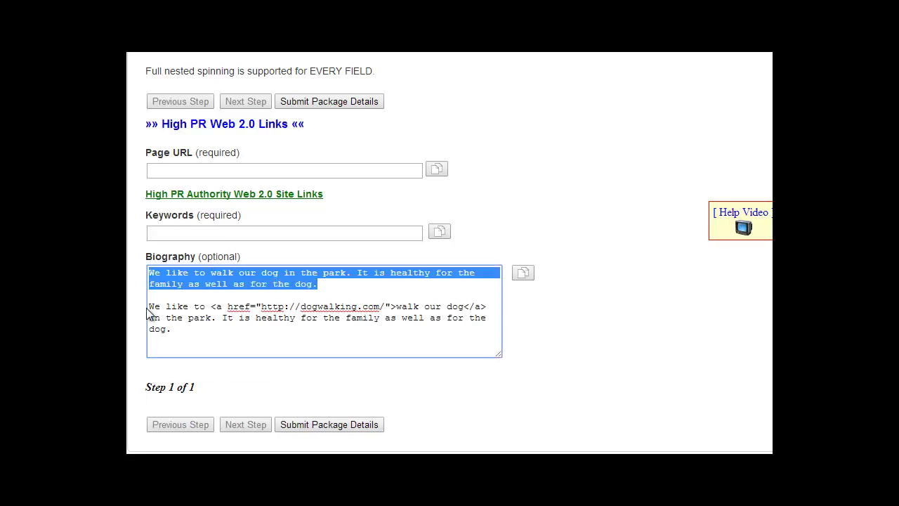
left_click_drag(149, 314, 212, 337)
left_click(225, 320)
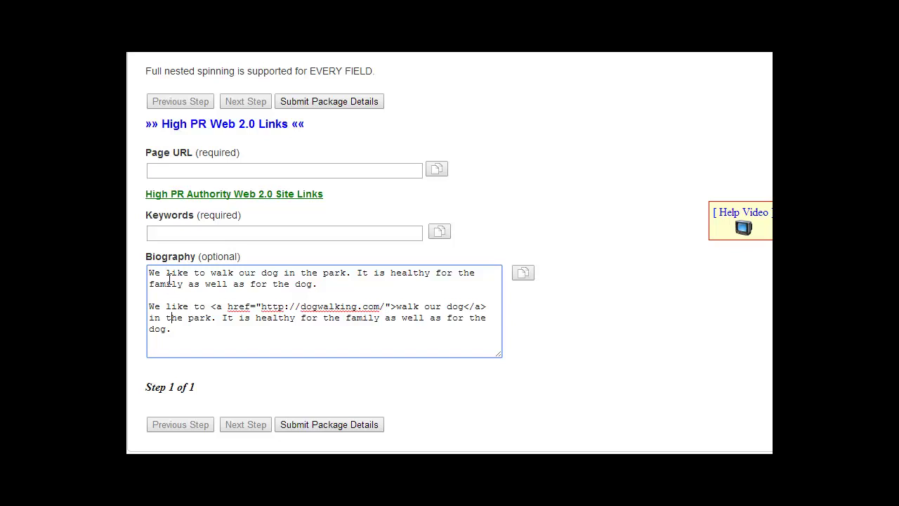
Wrap 'like' in the first biography sentence as {like|enjoy|really like}
left_click(166, 274)
type("{")
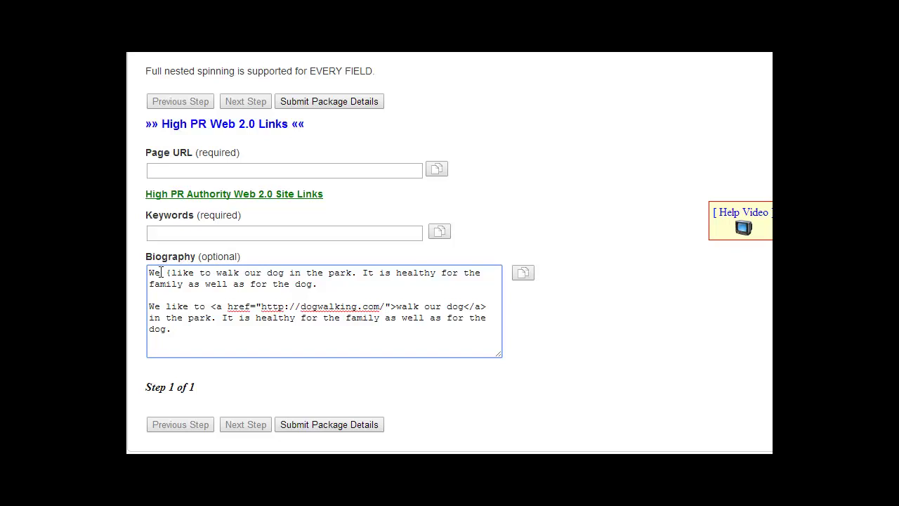
left_click(195, 272)
type("|")
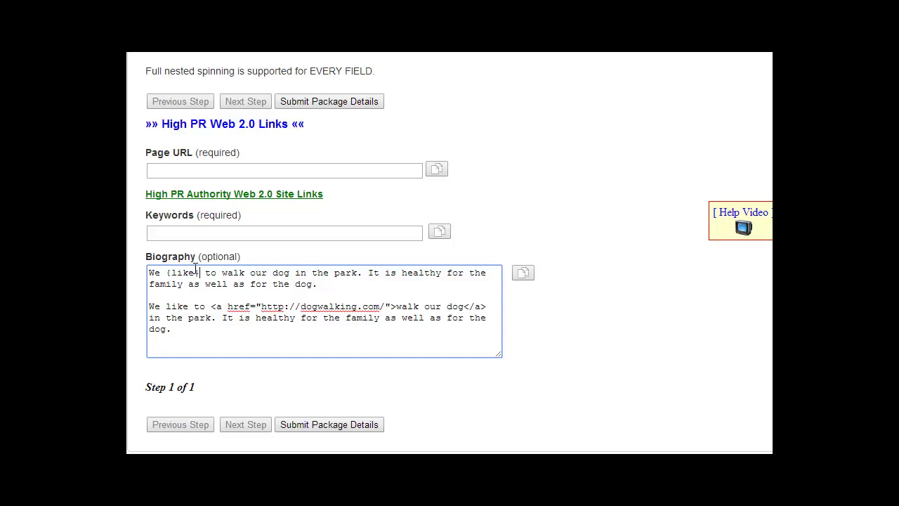
type("enjoy")
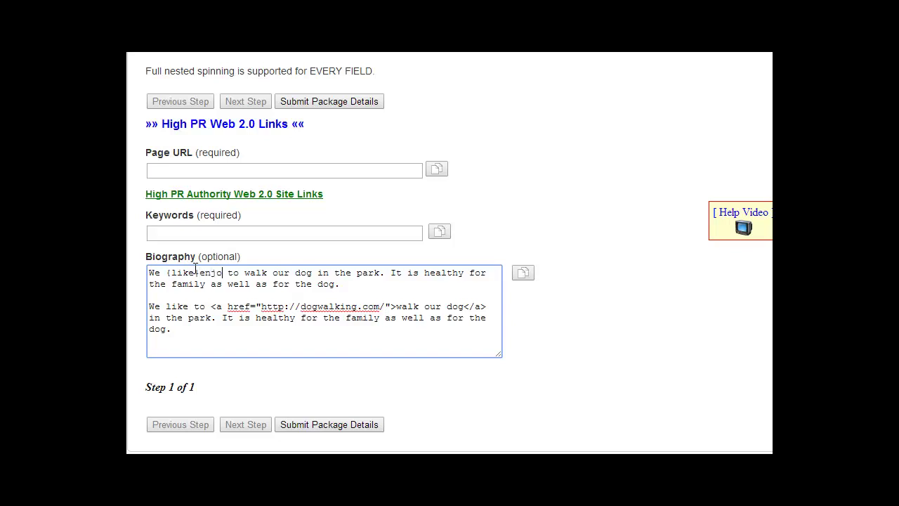
type("|")
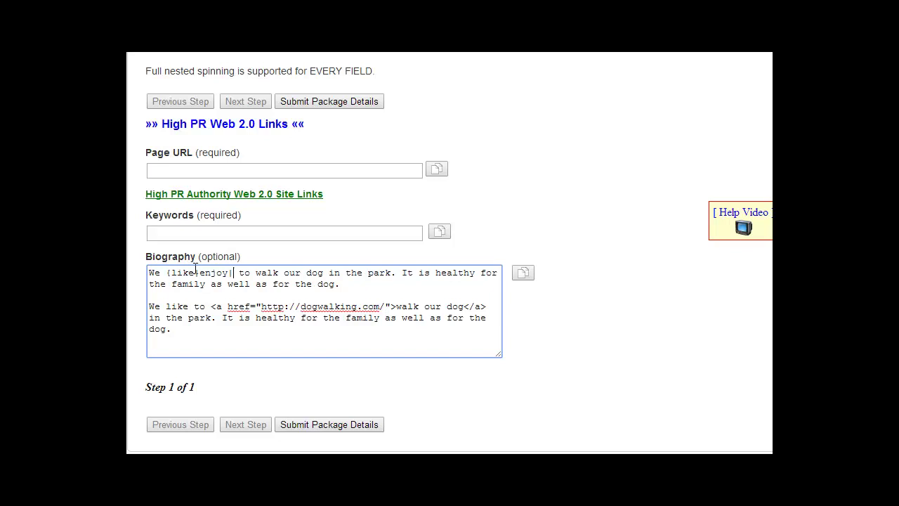
type("really like")
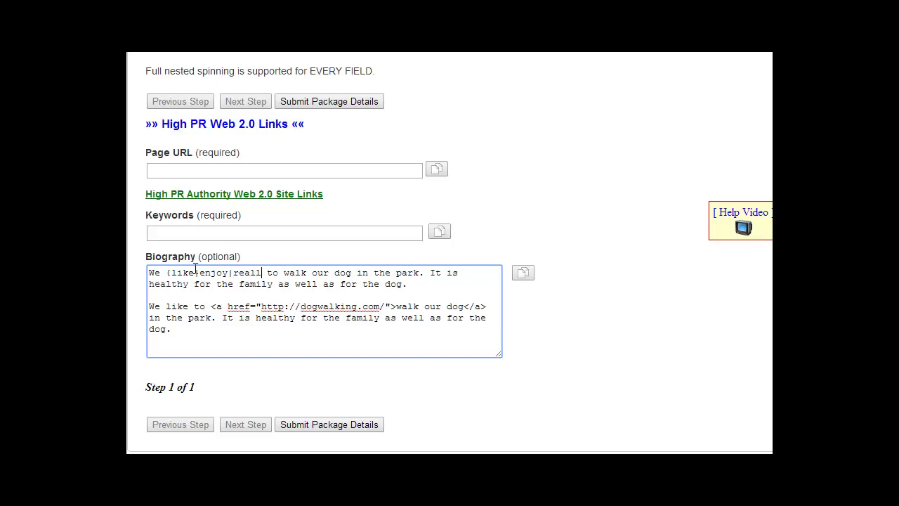
type("}")
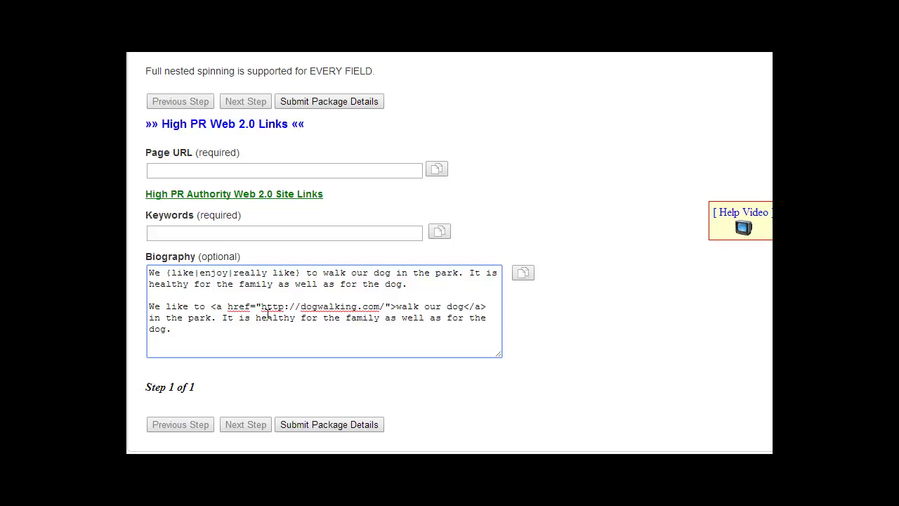
left_click(525, 275)
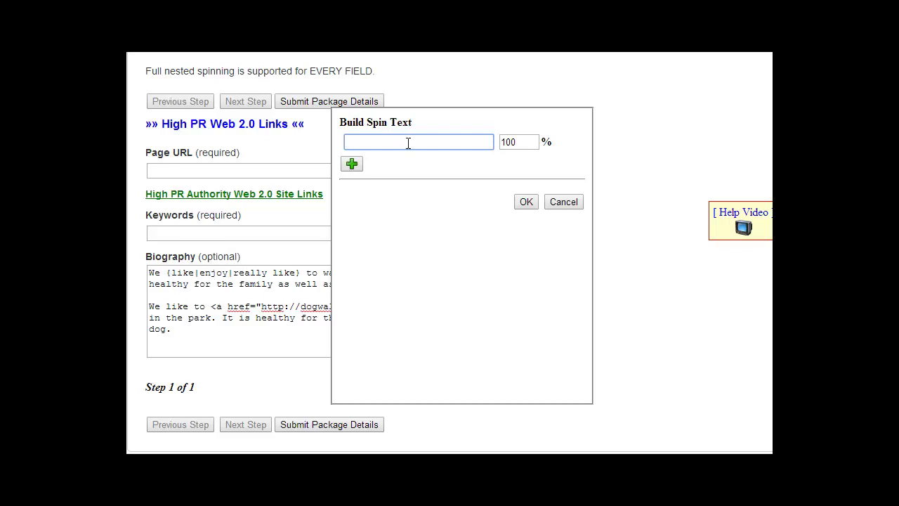
left_click_drag(520, 142, 485, 151)
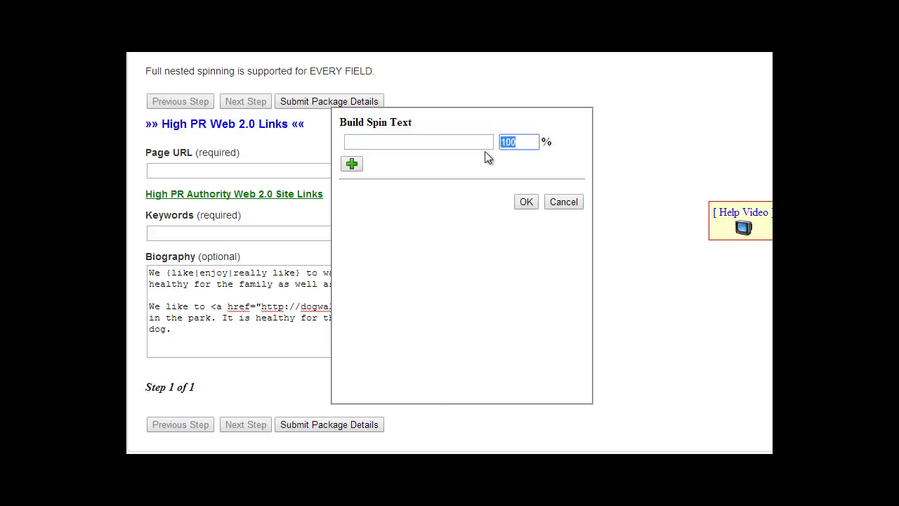
type("10")
left_click(352, 164)
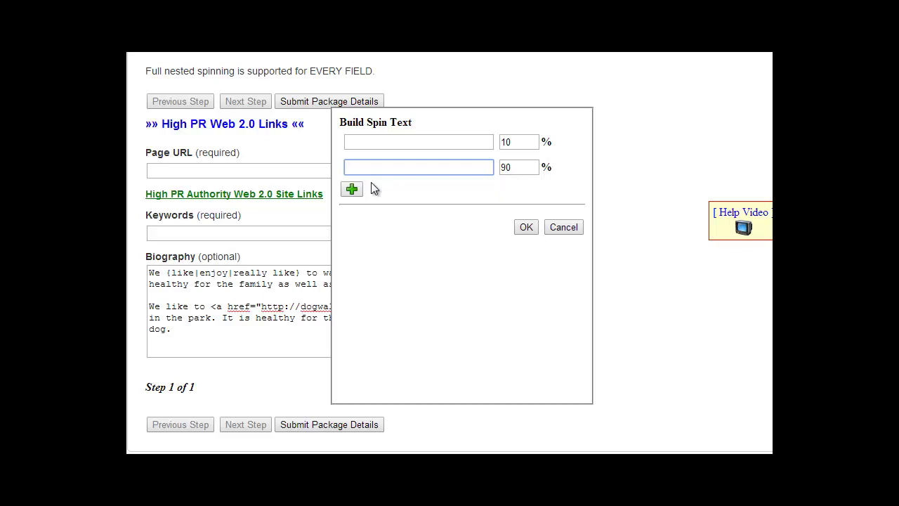
left_click(353, 188)
left_click(559, 256)
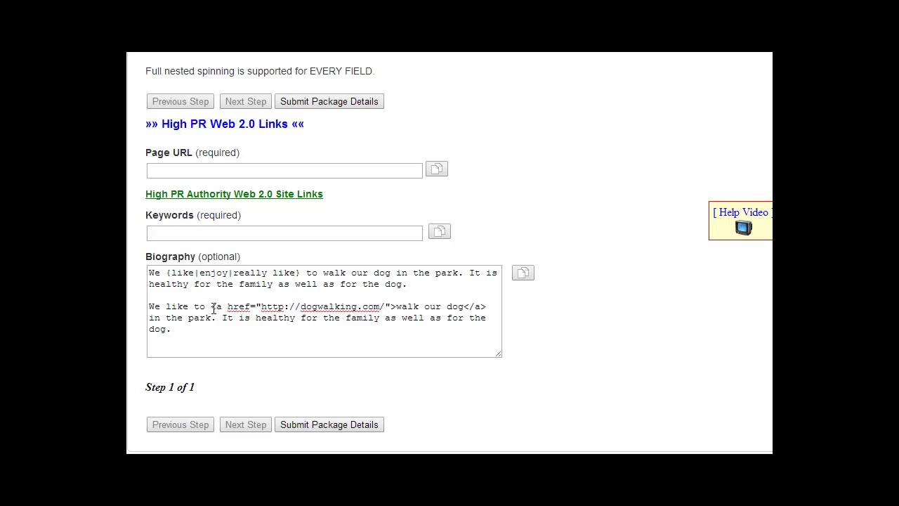
left_click_drag(211, 307, 389, 302)
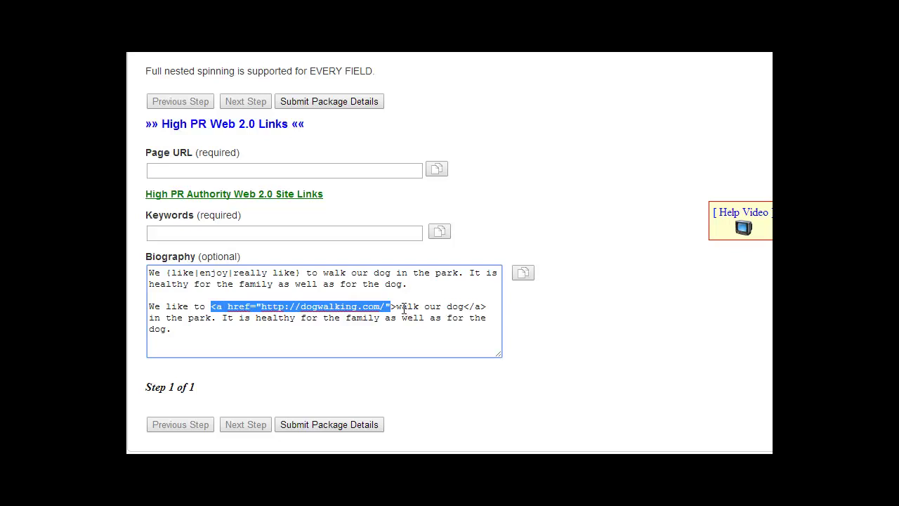
left_click_drag(396, 307, 460, 304)
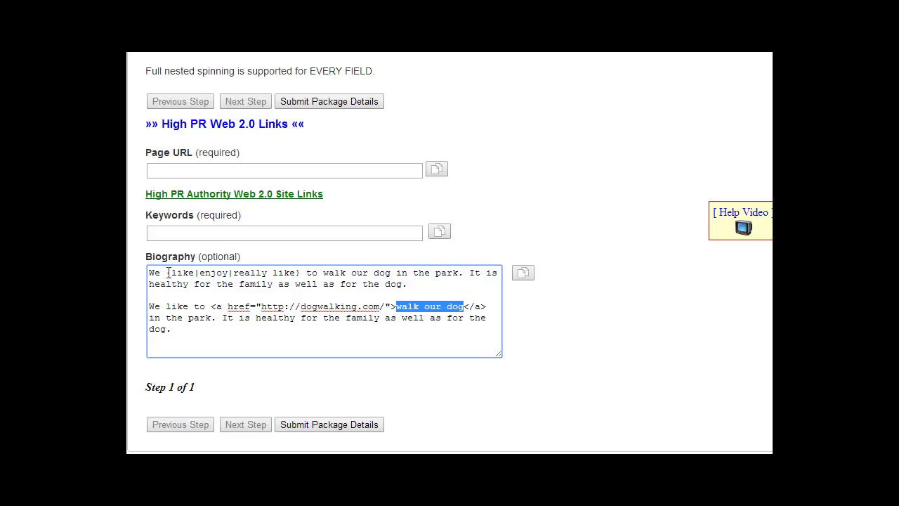
left_click_drag(171, 273, 195, 272)
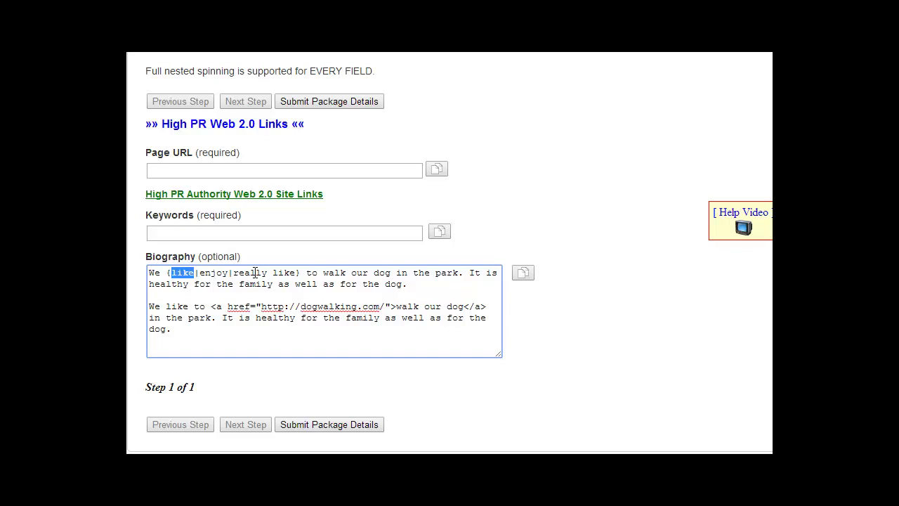
left_click(242, 316)
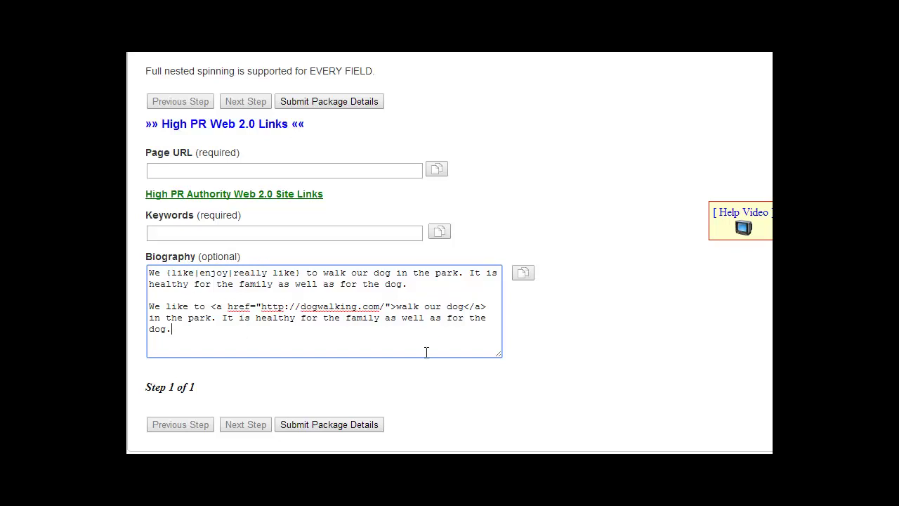